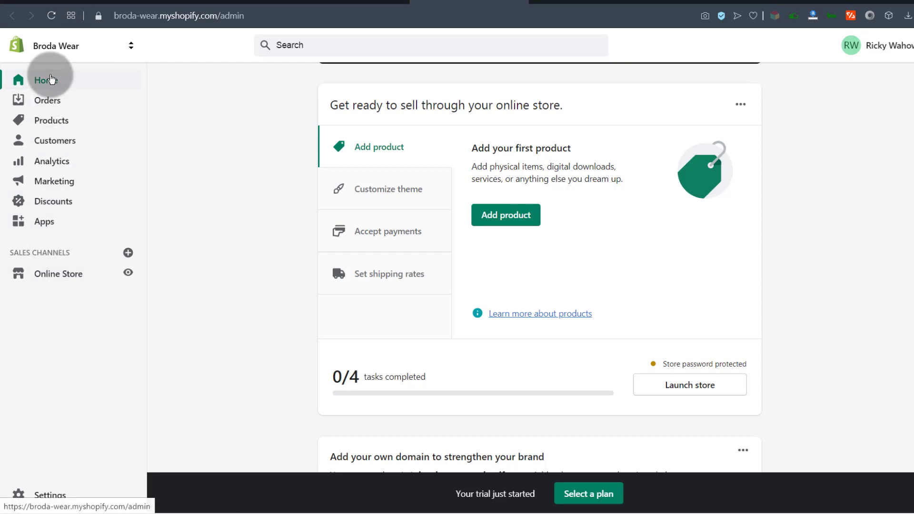
Open the store's Settings page listing Taxes, Shipping and delivery, and other sections
{"action": "left_click", "coordinate": [50, 498]}
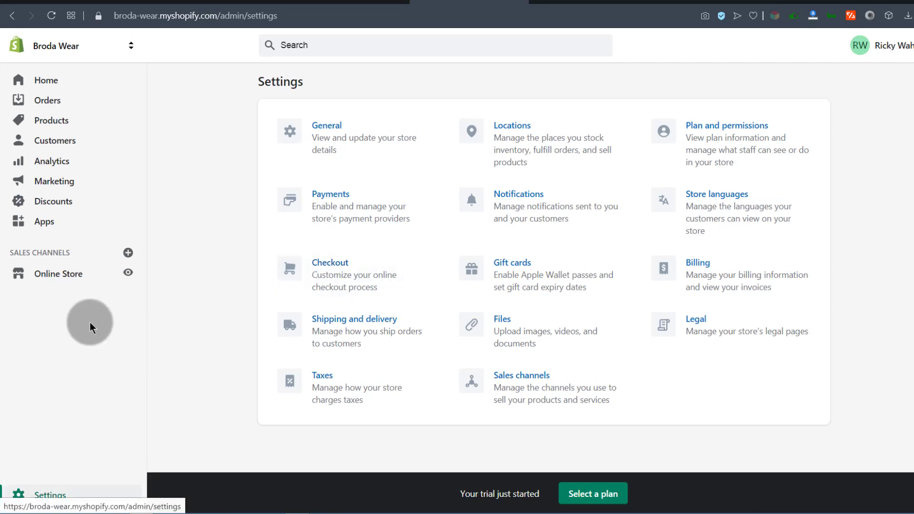
Open the Online Store Themes page showing Debut as the current theme
{"action": "left_click", "coordinate": [60, 276]}
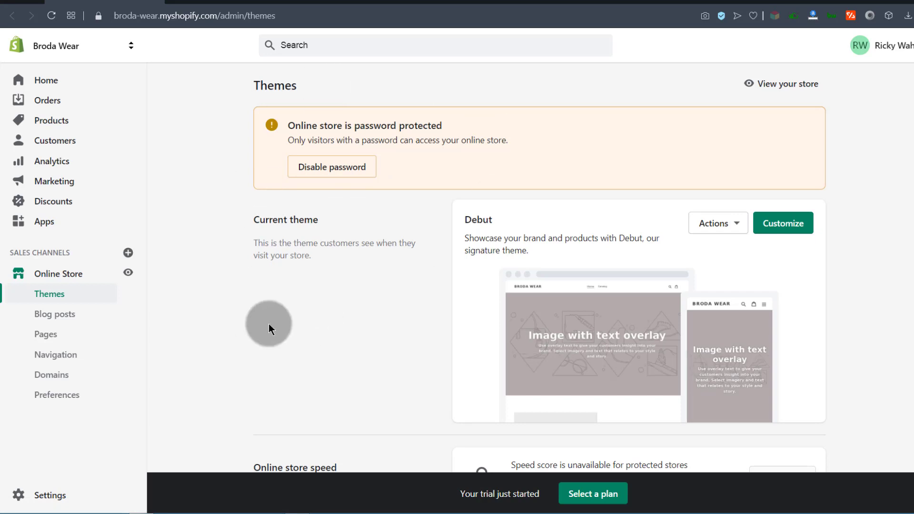
Open Online Store Preferences and preview the password-protected storefront as visitors see it
{"action": "left_click", "coordinate": [52, 399]}
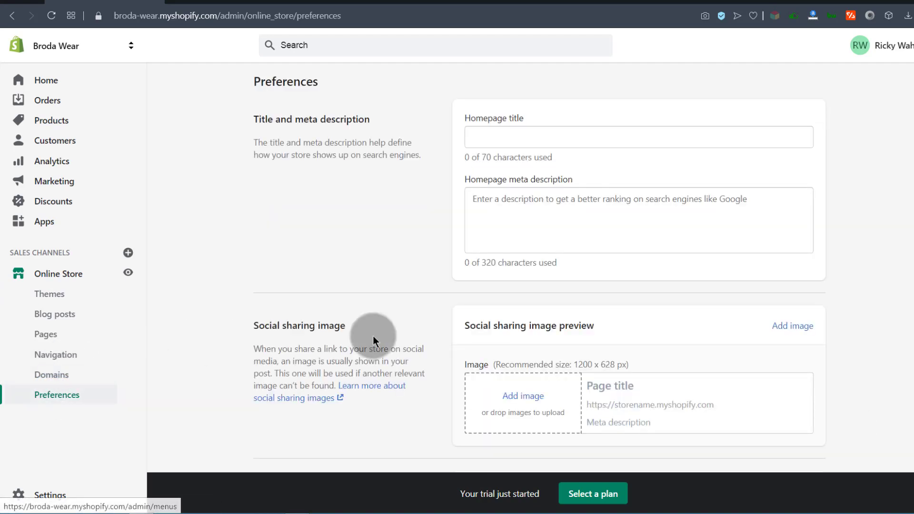
{"action": "scroll", "coordinate": [408, 325], "scroll_direction": "down", "scroll_amount": 15}
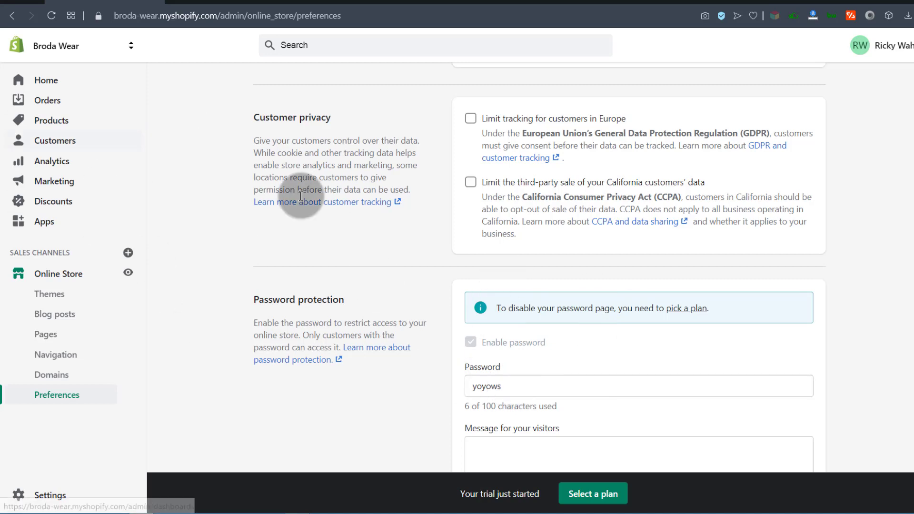
{"action": "left_click", "coordinate": [128, 274]}
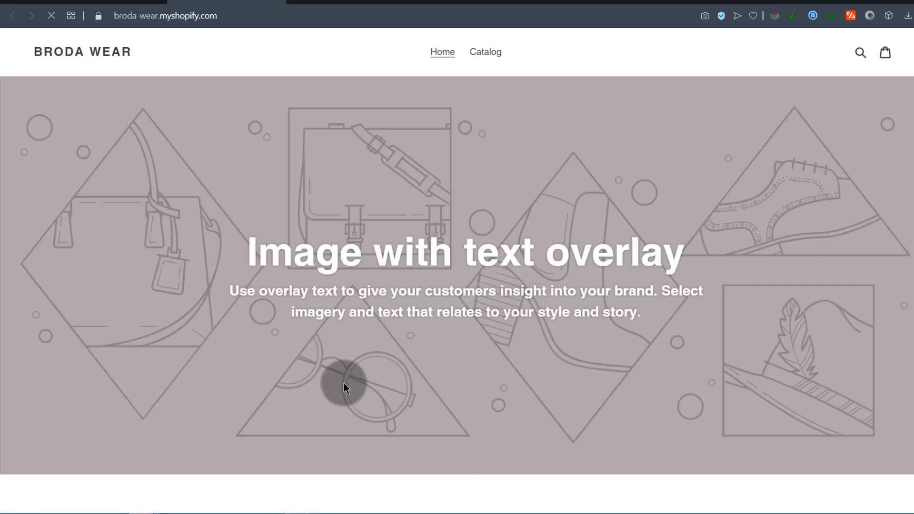
{"action": "scroll", "coordinate": [479, 318], "scroll_direction": "down", "scroll_amount": 5}
{"action": "scroll", "coordinate": [479, 254], "scroll_direction": "up", "scroll_amount": 5}
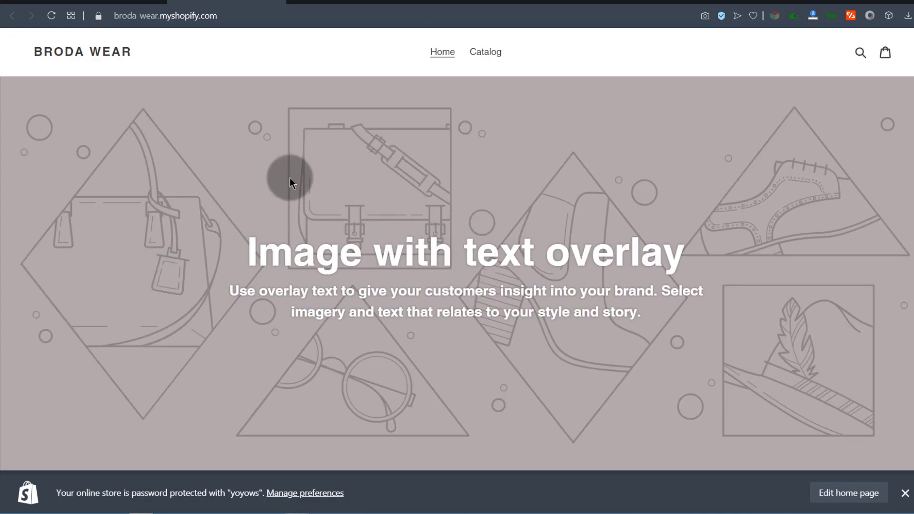
{"action": "left_click", "coordinate": [90, 3]}
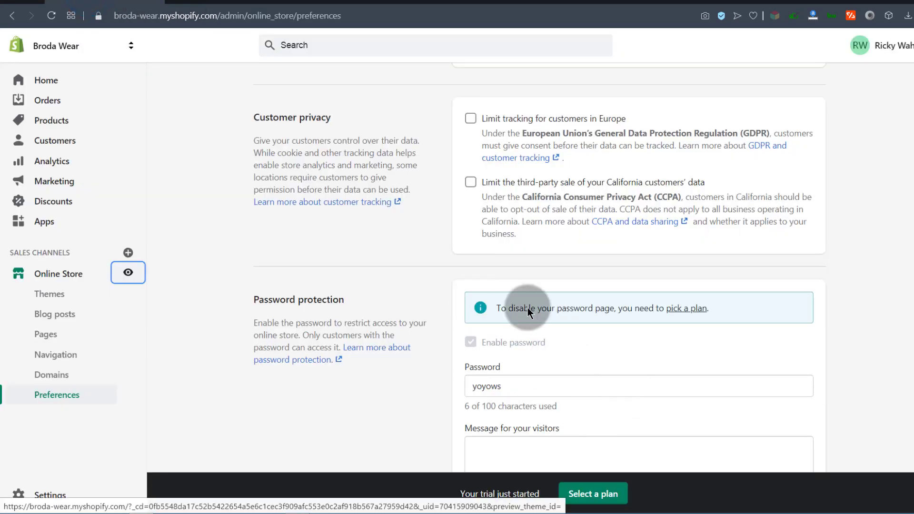
Inspect the storefront password under Password protection, then return to the Themes page
{"action": "left_click", "coordinate": [501, 306]}
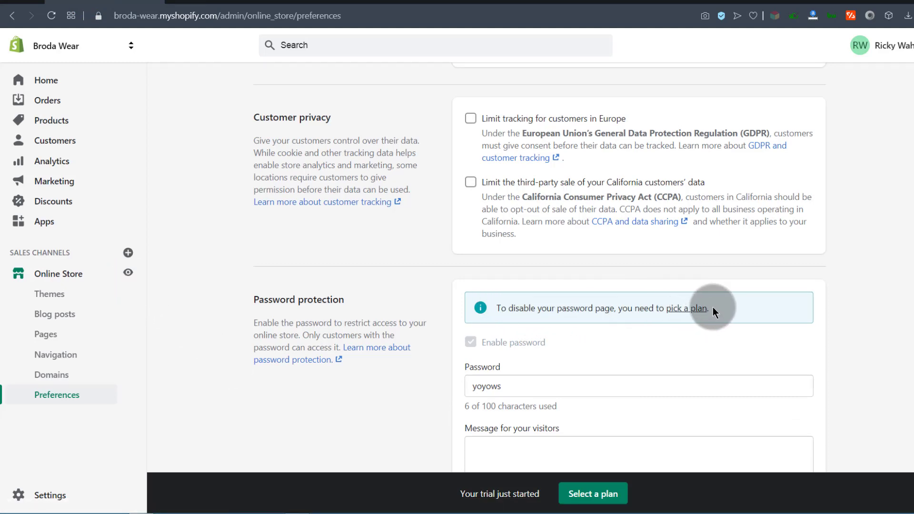
{"action": "scroll", "coordinate": [512, 289], "scroll_direction": "down", "scroll_amount": 3}
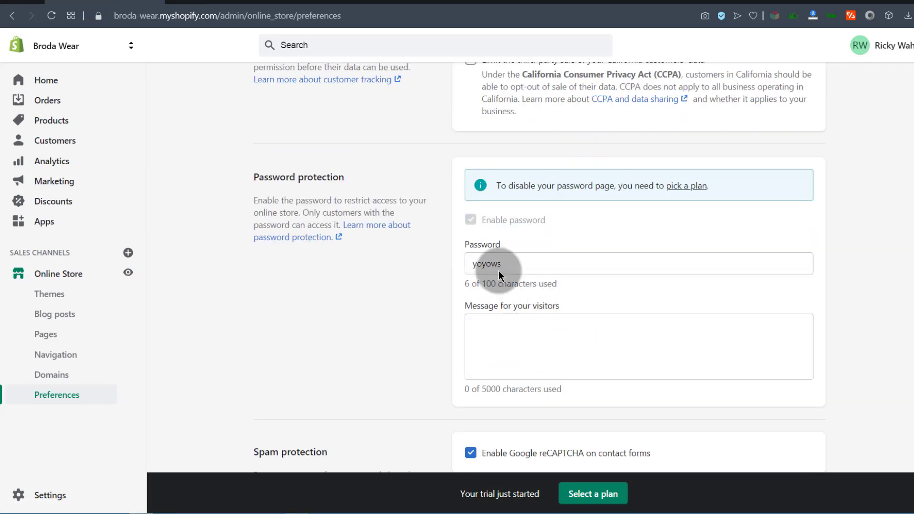
{"action": "left_click_drag", "start_coordinate": [514, 263], "coordinate": [457, 264]}
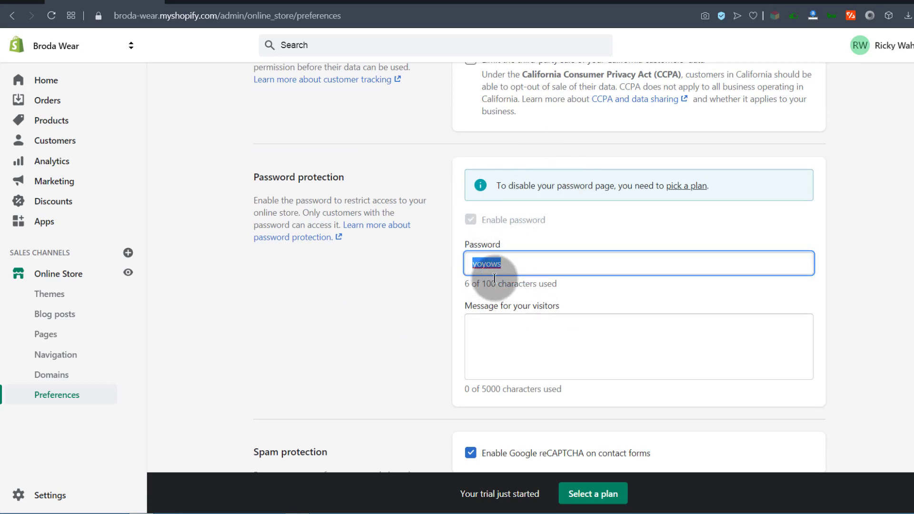
{"action": "scroll", "coordinate": [492, 281], "scroll_direction": "down", "scroll_amount": 3}
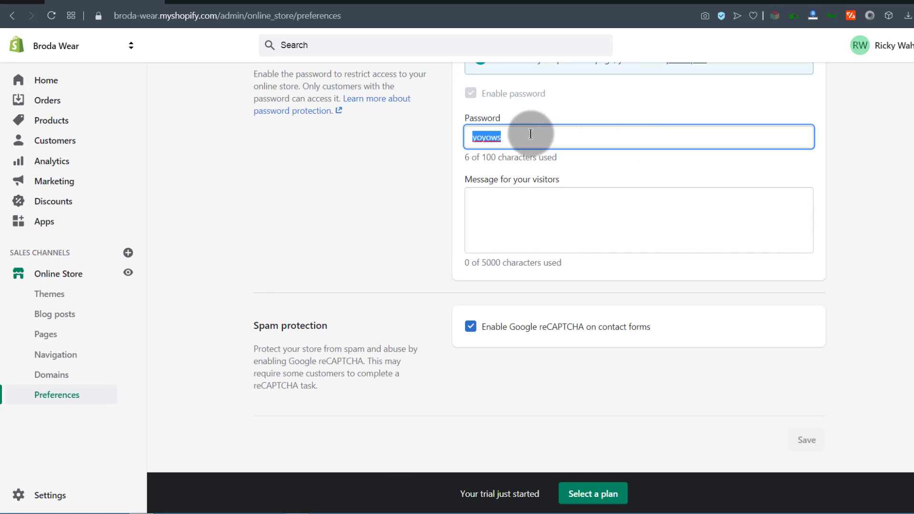
{"action": "left_click", "coordinate": [340, 239]}
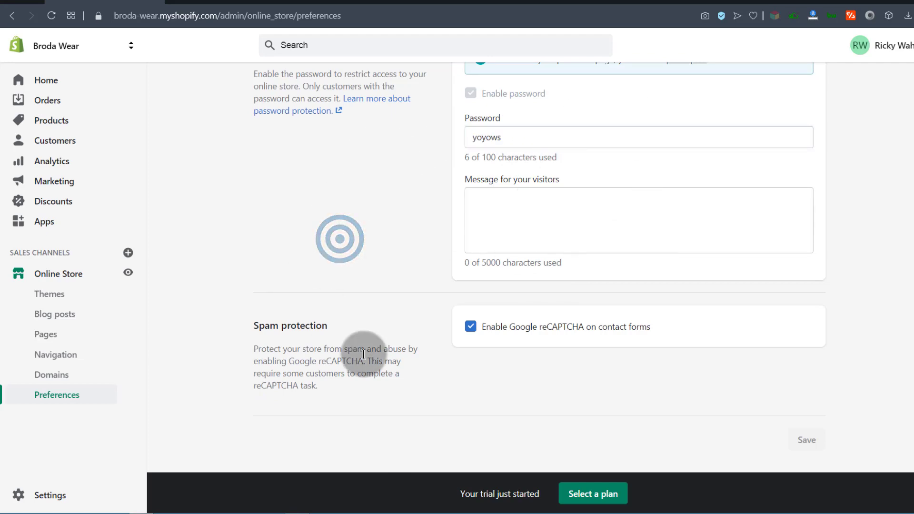
{"action": "scroll", "coordinate": [353, 353], "scroll_direction": "up", "scroll_amount": 15}
{"action": "scroll", "coordinate": [370, 328], "scroll_direction": "up", "scroll_amount": 2}
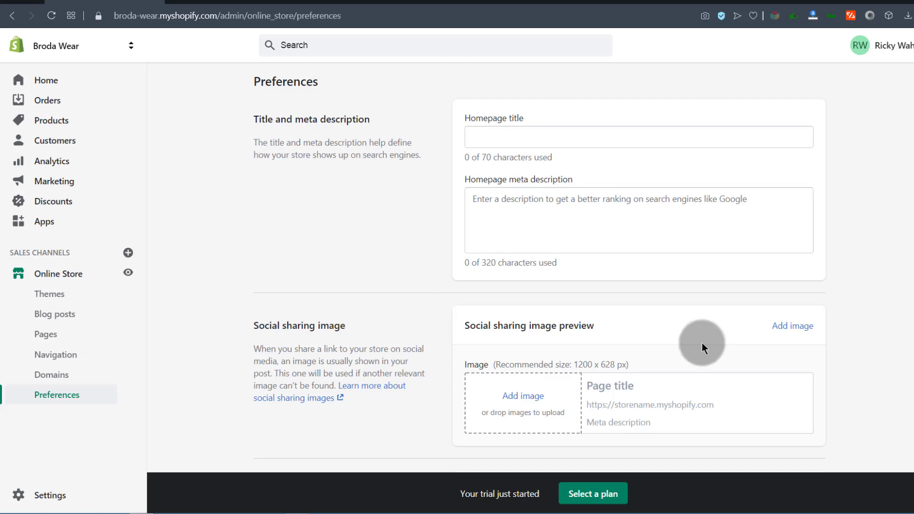
{"action": "scroll", "coordinate": [495, 349], "scroll_direction": "down", "scroll_amount": 5}
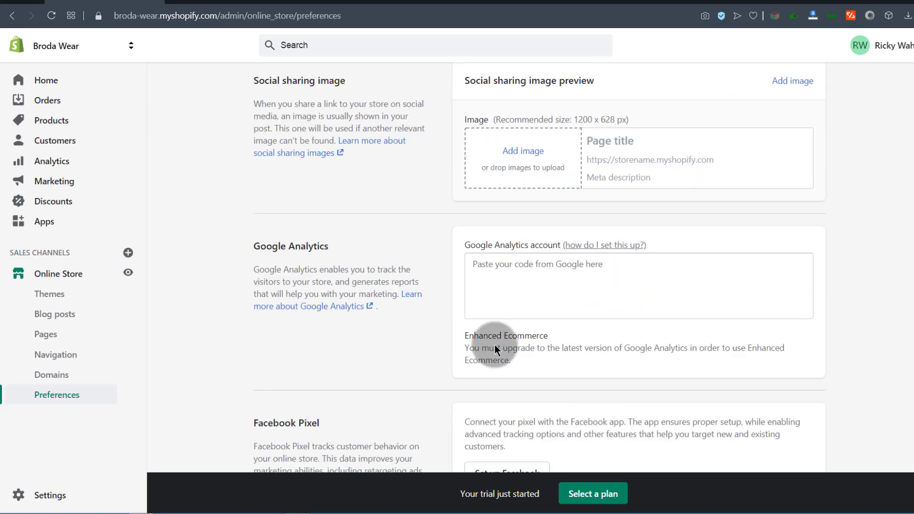
{"action": "left_click", "coordinate": [57, 279]}
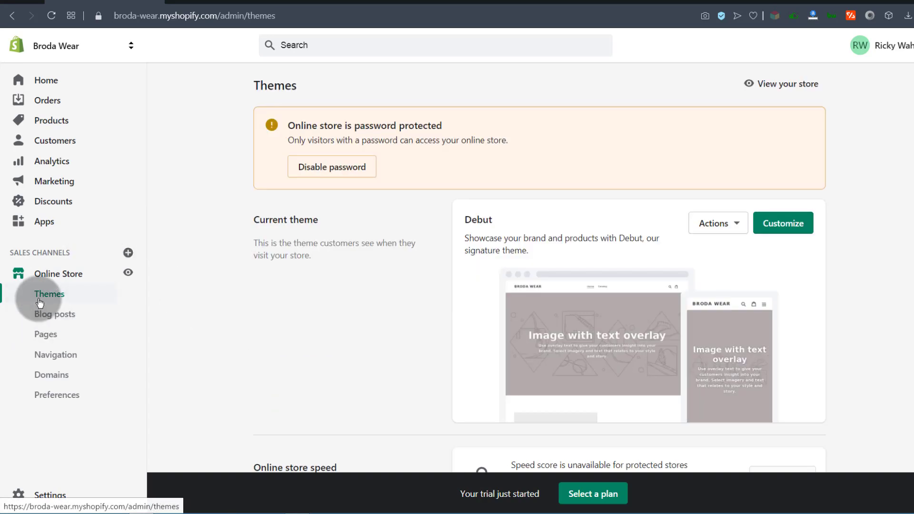
Open and close the Debut theme's Actions list
{"action": "scroll", "coordinate": [648, 316], "scroll_direction": "down", "scroll_amount": 5}
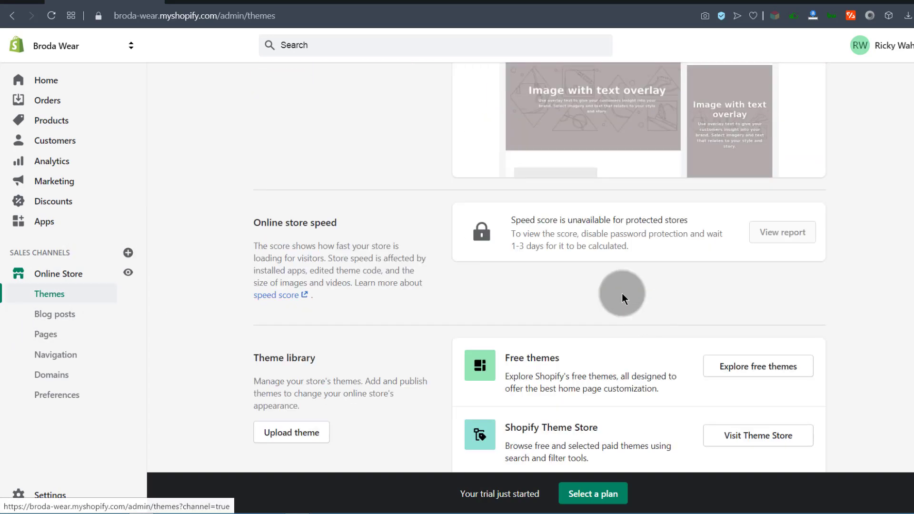
{"action": "scroll", "coordinate": [790, 212], "scroll_direction": "down", "scroll_amount": 2}
{"action": "scroll", "coordinate": [610, 377], "scroll_direction": "up", "scroll_amount": 7}
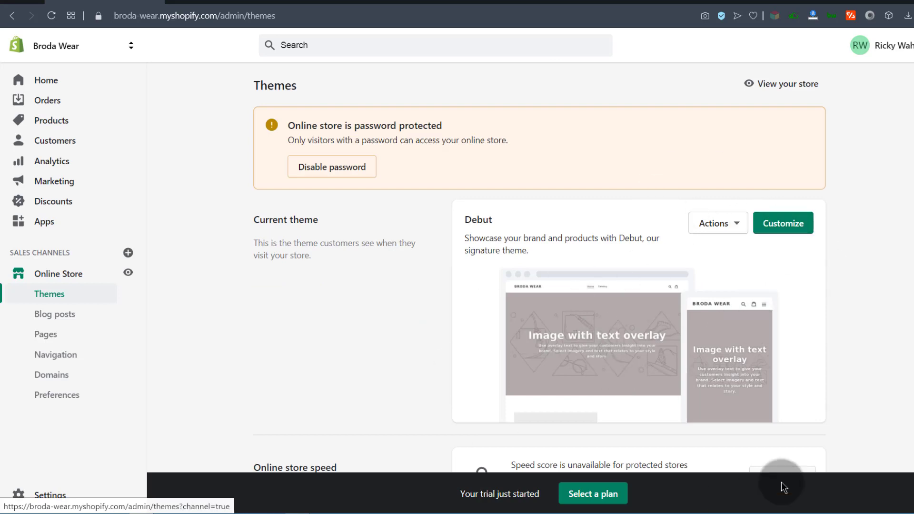
{"action": "left_click", "coordinate": [735, 225]}
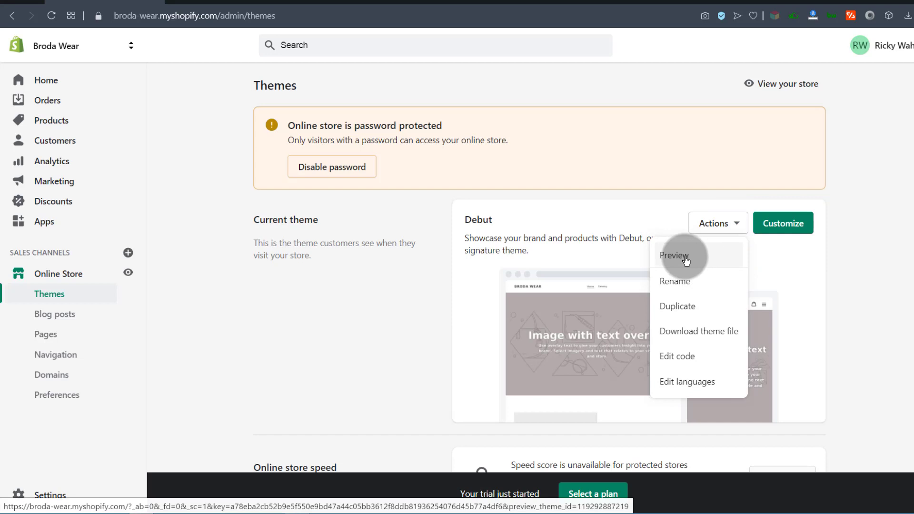
{"action": "left_click", "coordinate": [763, 188]}
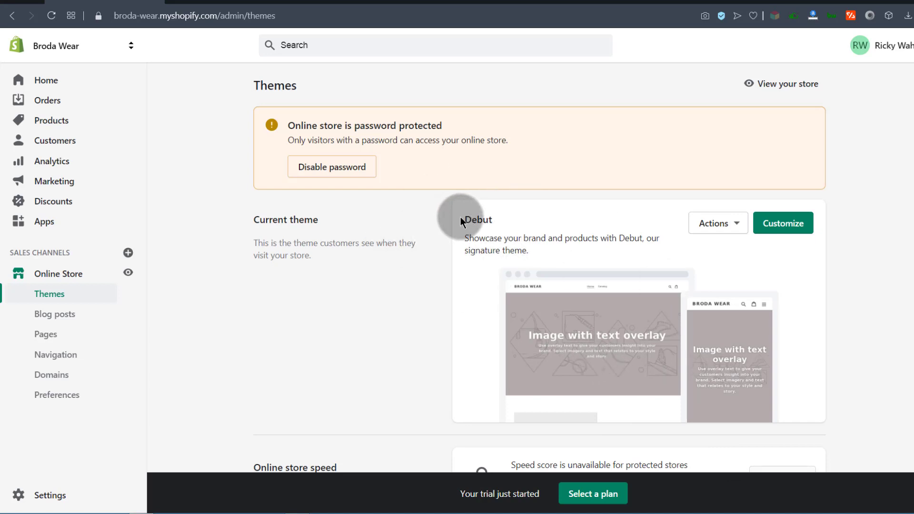
Look further down the Themes page, then open the empty All products list
{"action": "scroll", "coordinate": [630, 312], "scroll_direction": "down", "scroll_amount": 6}
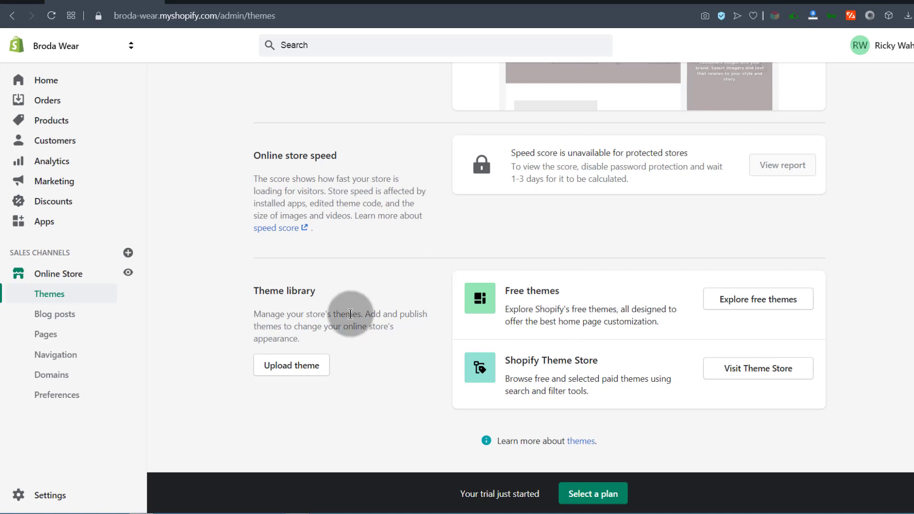
{"action": "left_click", "coordinate": [153, 358]}
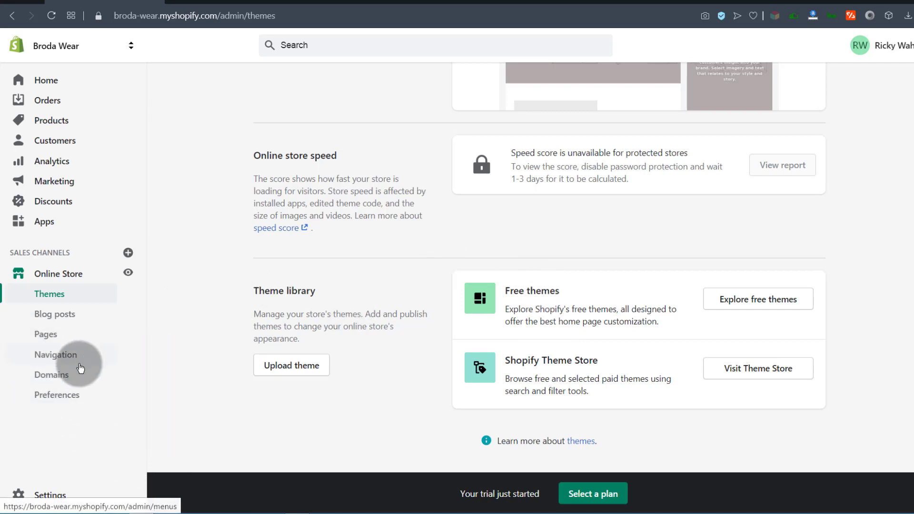
{"action": "scroll", "coordinate": [211, 328], "scroll_direction": "up", "scroll_amount": 6}
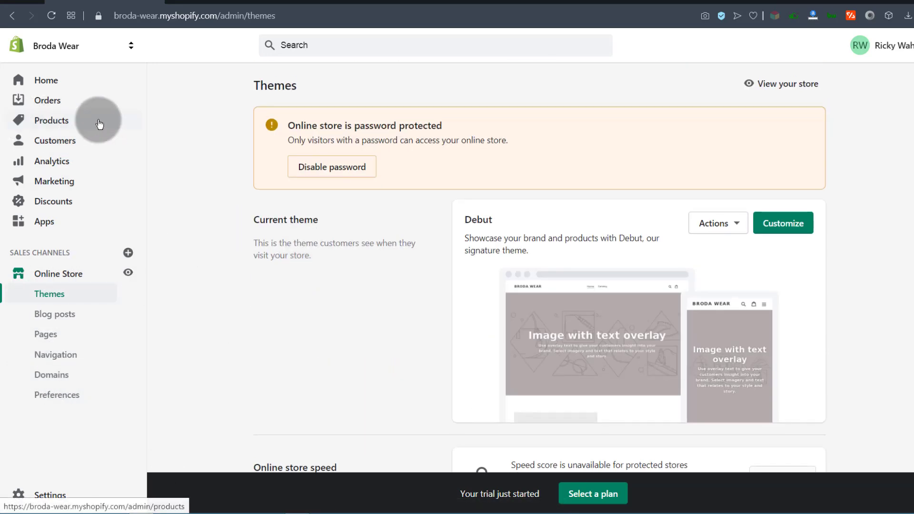
{"action": "left_click", "coordinate": [49, 123]}
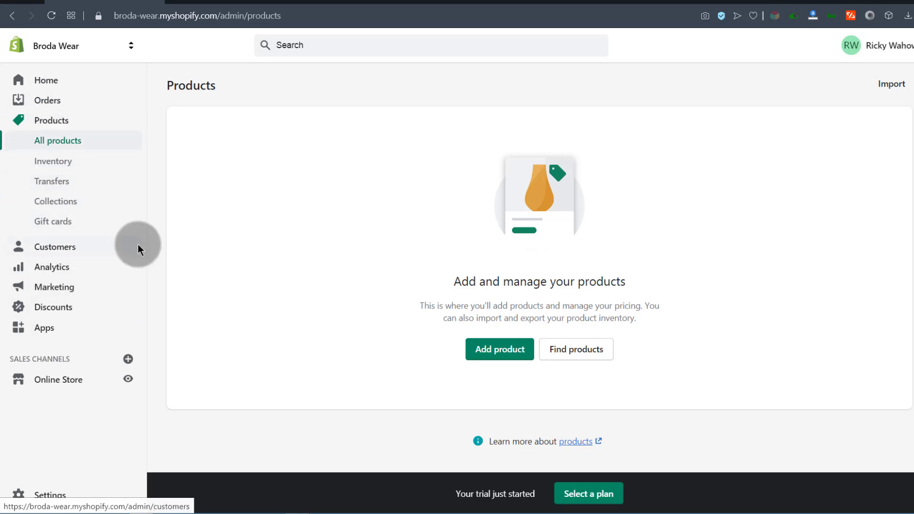
Visit the empty Customers page, then open the Analytics Overview dashboard
{"action": "left_click", "coordinate": [47, 247]}
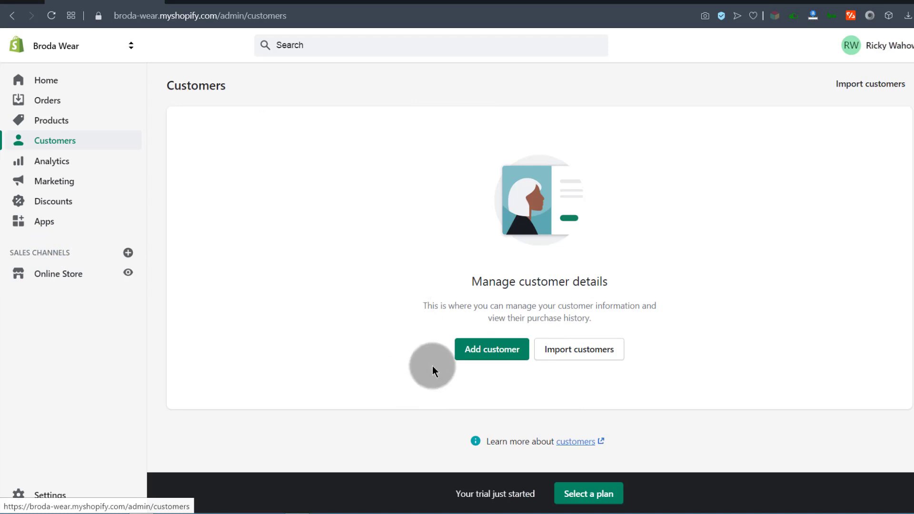
{"action": "left_click", "coordinate": [46, 161]}
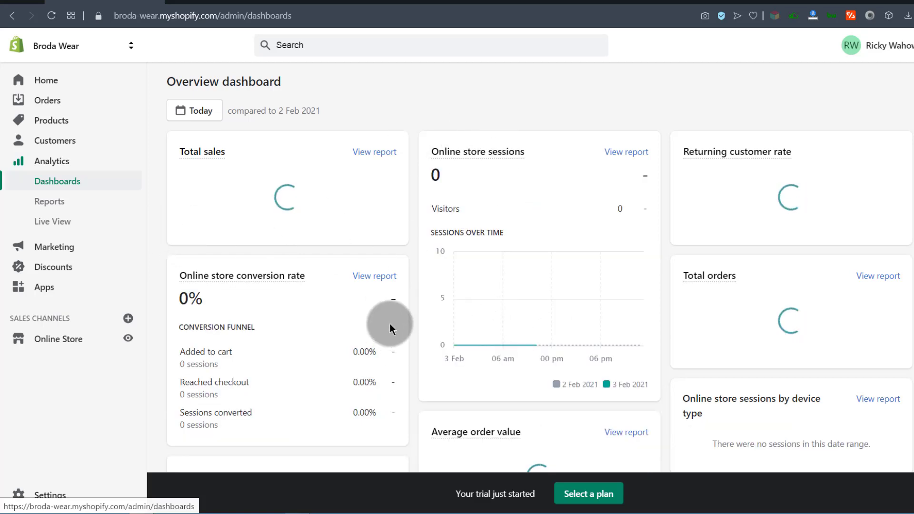
Look over the Marketing overview, then open the Discounts page with no discount codes yet
{"action": "scroll", "coordinate": [467, 347], "scroll_direction": "down", "scroll_amount": 14}
{"action": "scroll", "coordinate": [465, 352], "scroll_direction": "up", "scroll_amount": 7}
{"action": "scroll", "coordinate": [465, 351], "scroll_direction": "up", "scroll_amount": 6}
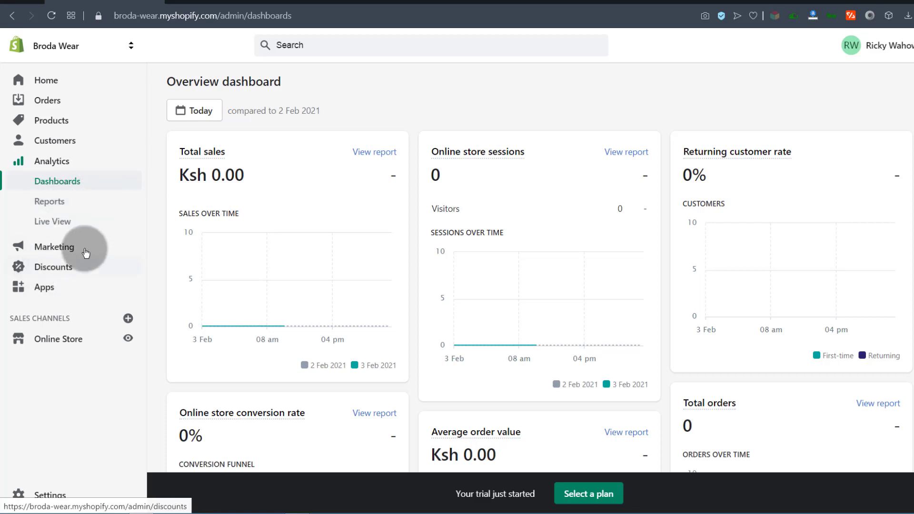
{"action": "left_click", "coordinate": [50, 246]}
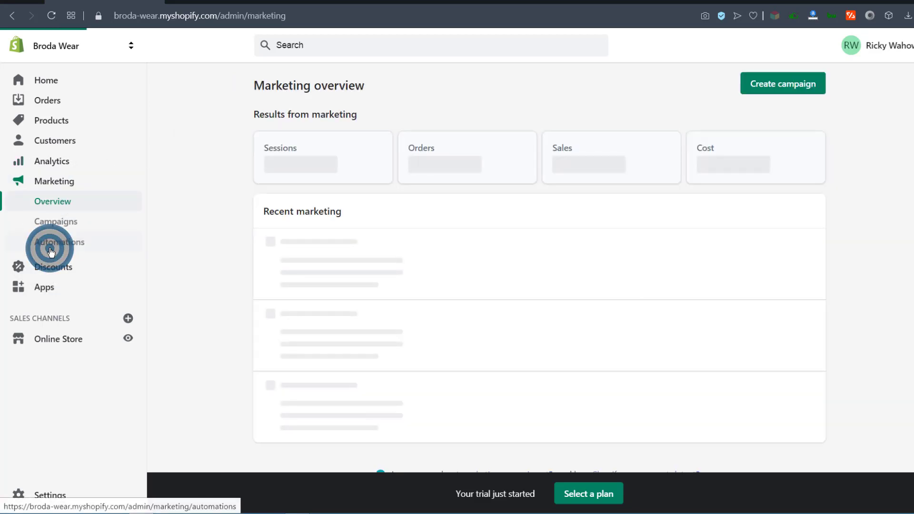
{"action": "scroll", "coordinate": [476, 327], "scroll_direction": "down", "scroll_amount": 6}
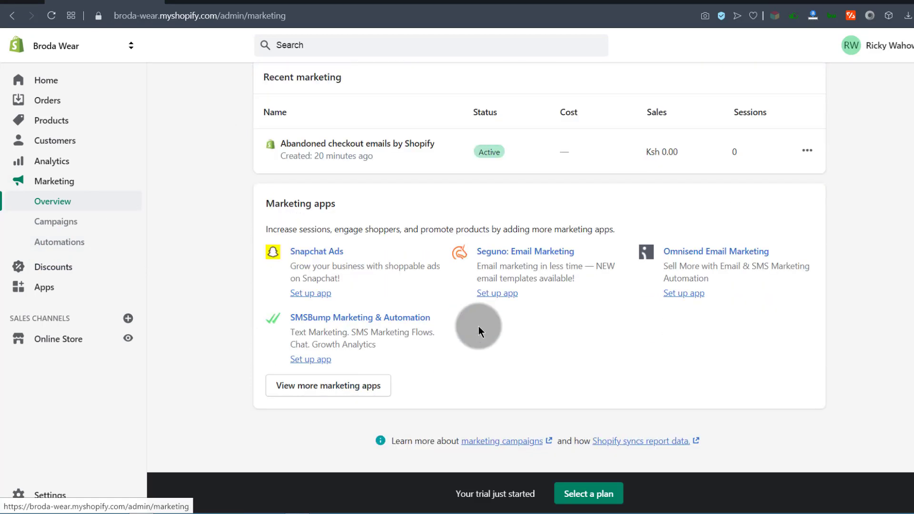
{"action": "scroll", "coordinate": [428, 185], "scroll_direction": "up", "scroll_amount": 6}
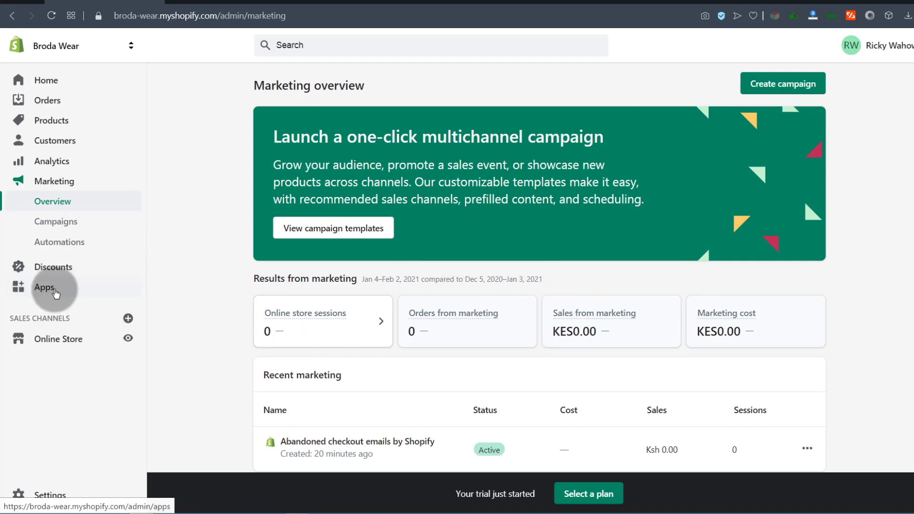
{"action": "left_click", "coordinate": [44, 267]}
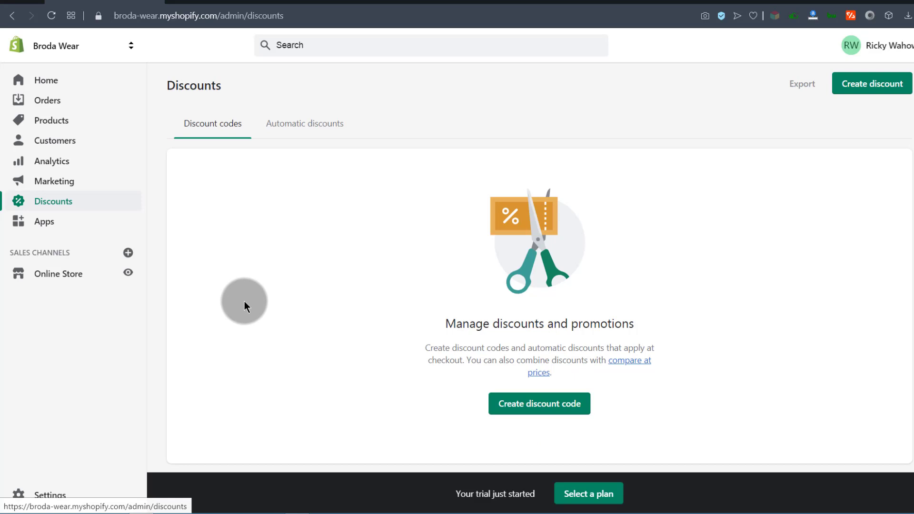
Open the Apps page showing recommended Design apps like UGC Shoppable Customer Content
{"action": "left_click", "coordinate": [48, 228]}
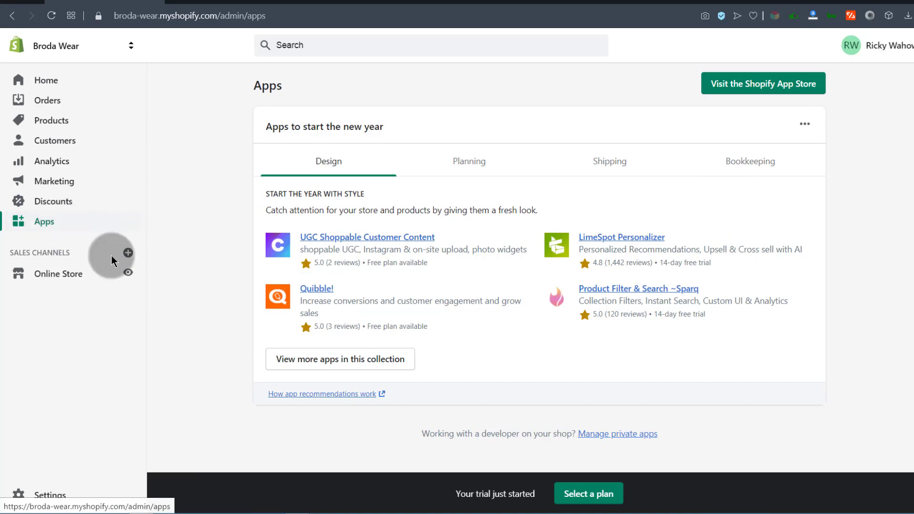
Open the Shopify App Store and start a 'popup' app search
{"action": "left_click", "coordinate": [761, 82]}
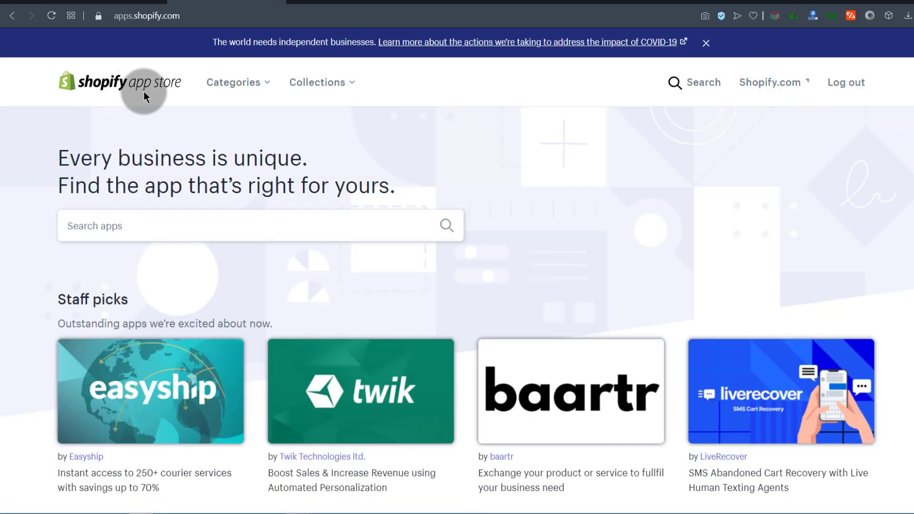
{"action": "scroll", "coordinate": [527, 310], "scroll_direction": "down", "scroll_amount": 10}
{"action": "scroll", "coordinate": [526, 311], "scroll_direction": "up", "scroll_amount": 10}
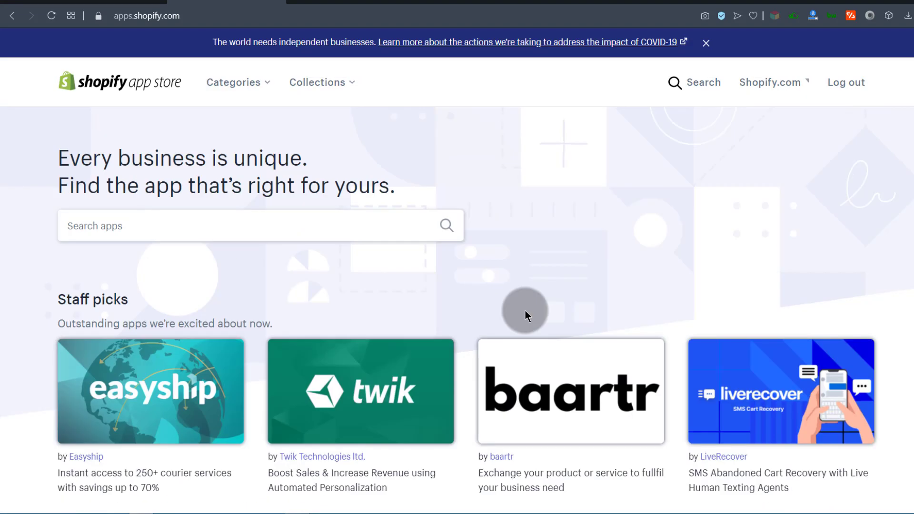
{"action": "left_click", "coordinate": [101, 224]}
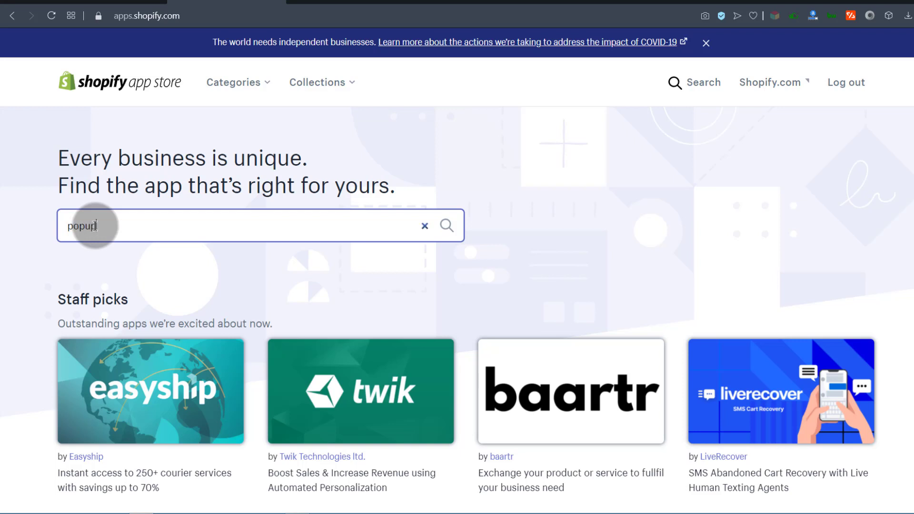
Search for pop-ups and open the Privy - Pop Ups, Email, & SMS listing
{"action": "left_click", "coordinate": [97, 261]}
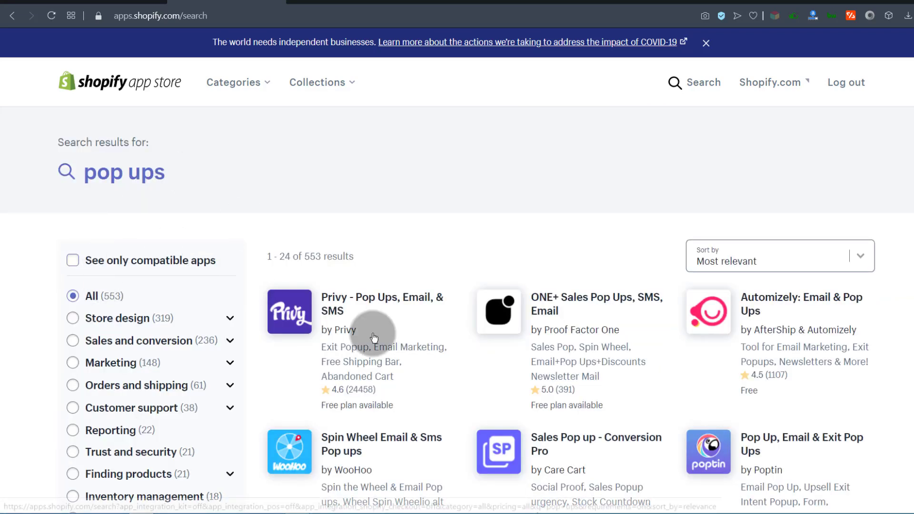
{"action": "scroll", "coordinate": [643, 333], "scroll_direction": "down", "scroll_amount": 3}
{"action": "scroll", "coordinate": [675, 374], "scroll_direction": "up", "scroll_amount": 3}
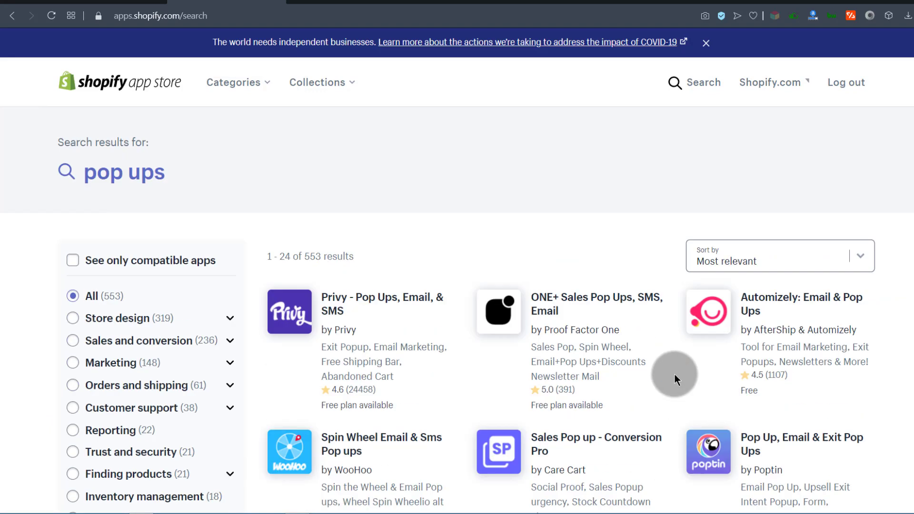
{"action": "left_click", "coordinate": [337, 309]}
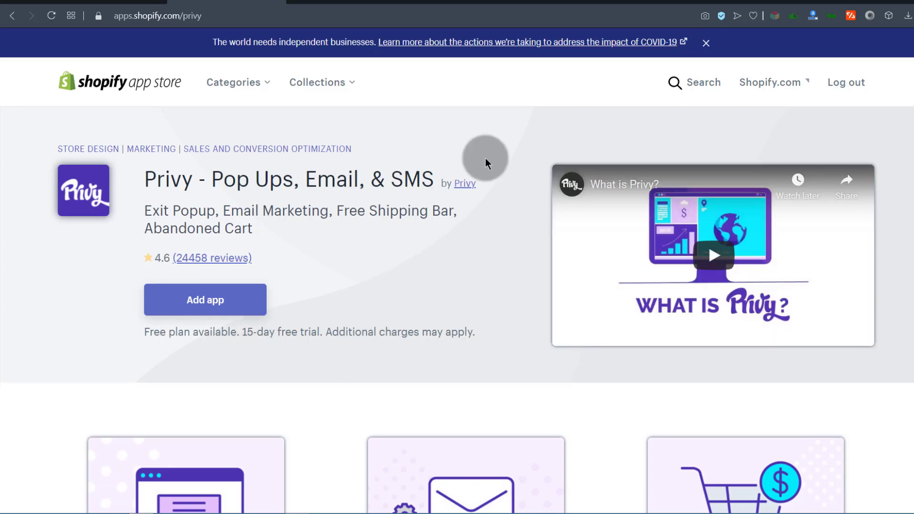
{"action": "scroll", "coordinate": [303, 251], "scroll_direction": "down", "scroll_amount": 10}
{"action": "scroll", "coordinate": [305, 243], "scroll_direction": "up", "scroll_amount": 6}
{"action": "scroll", "coordinate": [304, 241], "scroll_direction": "up", "scroll_amount": 5}
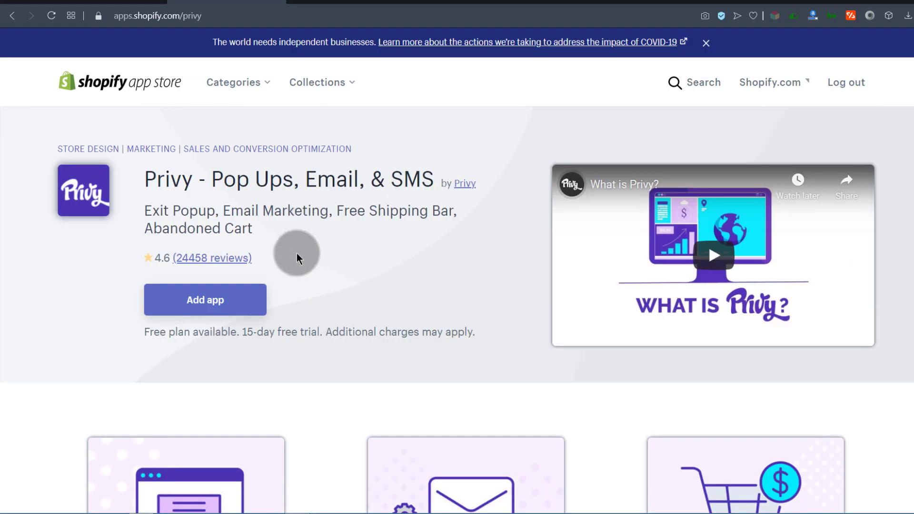
Check Privy's reviews and its pricing plans, from free to $30/month
{"action": "left_click", "coordinate": [204, 256]}
{"action": "scroll", "coordinate": [487, 222], "scroll_direction": "down", "scroll_amount": 8}
{"action": "scroll", "coordinate": [471, 251], "scroll_direction": "up", "scroll_amount": 8}
{"action": "scroll", "coordinate": [471, 235], "scroll_direction": "up", "scroll_amount": 10}
{"action": "scroll", "coordinate": [467, 253], "scroll_direction": "down", "scroll_amount": 15}
{"action": "scroll", "coordinate": [469, 257], "scroll_direction": "up", "scroll_amount": 9}
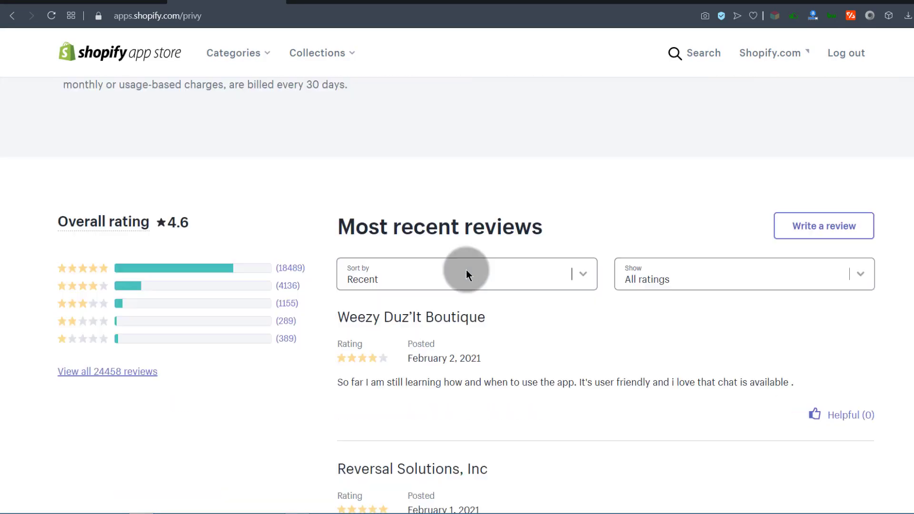
{"action": "scroll", "coordinate": [582, 300], "scroll_direction": "down", "scroll_amount": 4}
{"action": "scroll", "coordinate": [400, 418], "scroll_direction": "up", "scroll_amount": 10}
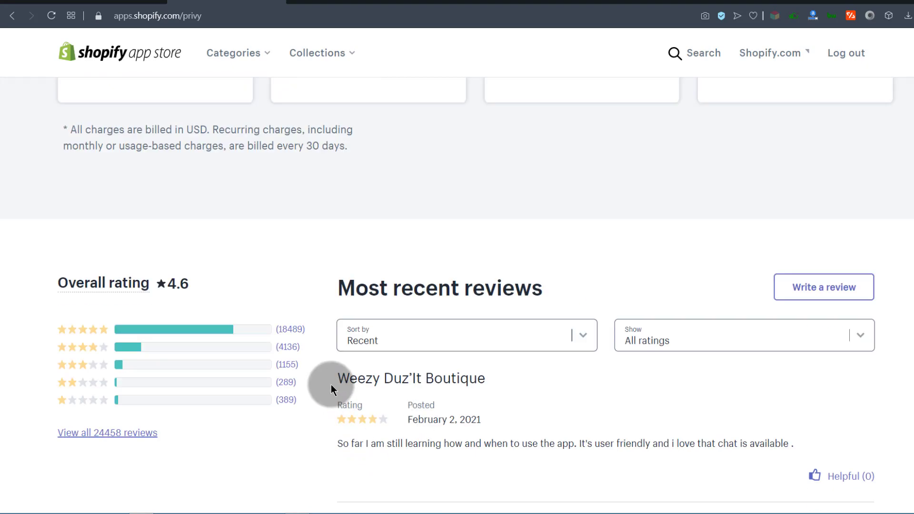
{"action": "scroll", "coordinate": [287, 361], "scroll_direction": "down", "scroll_amount": 3}
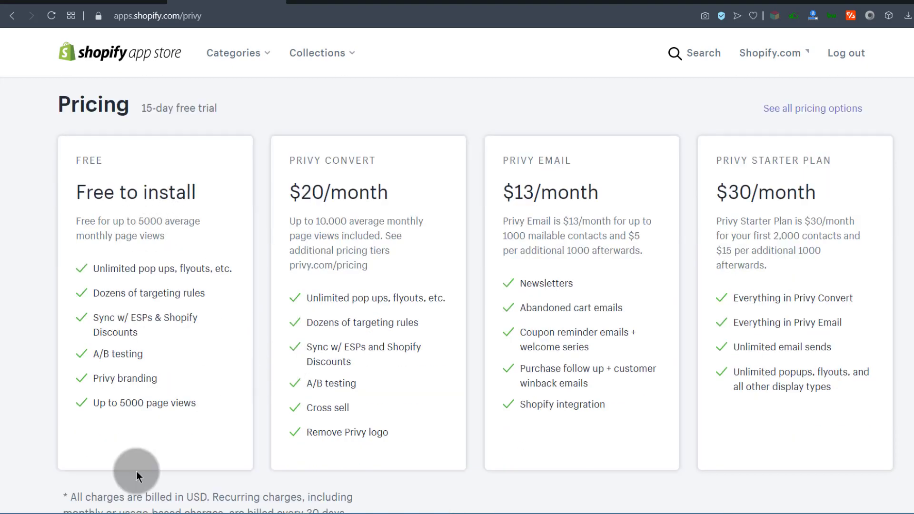
{"action": "scroll", "coordinate": [229, 260], "scroll_direction": "up", "scroll_amount": 15}
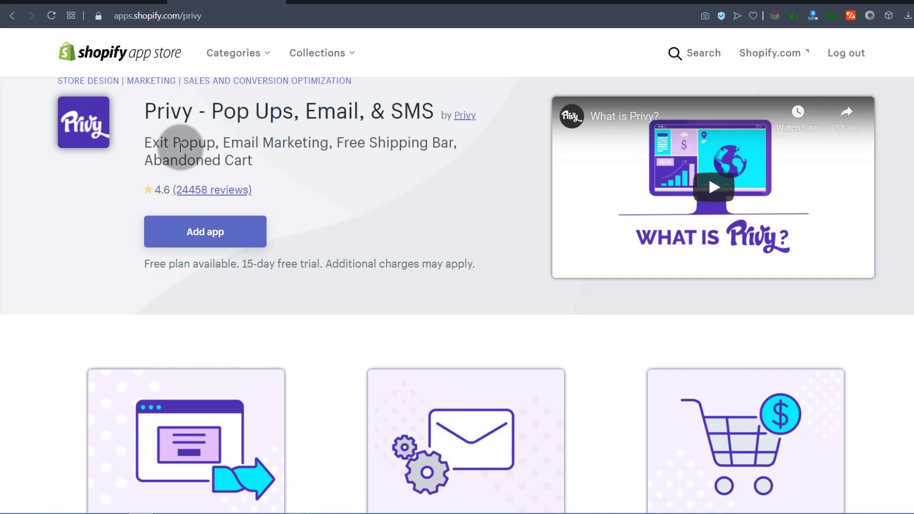
{"action": "scroll", "coordinate": [253, 252], "scroll_direction": "down", "scroll_amount": 8}
{"action": "scroll", "coordinate": [262, 249], "scroll_direction": "down", "scroll_amount": 15}
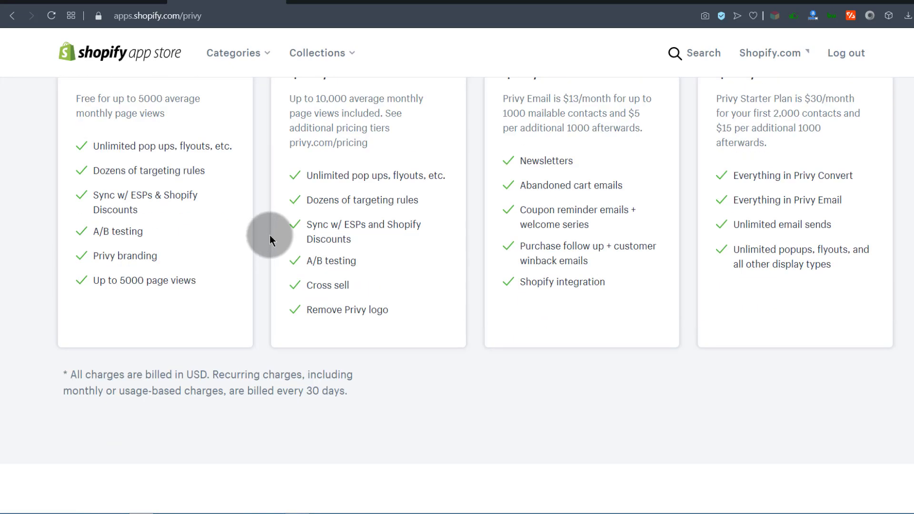
{"action": "scroll", "coordinate": [266, 236], "scroll_direction": "up", "scroll_amount": 5}
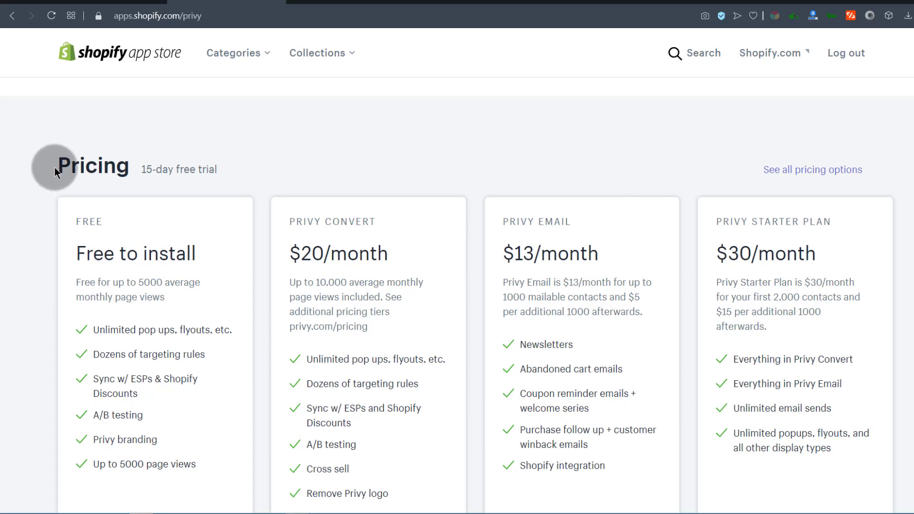
{"action": "scroll", "coordinate": [387, 216], "scroll_direction": "up", "scroll_amount": 15}
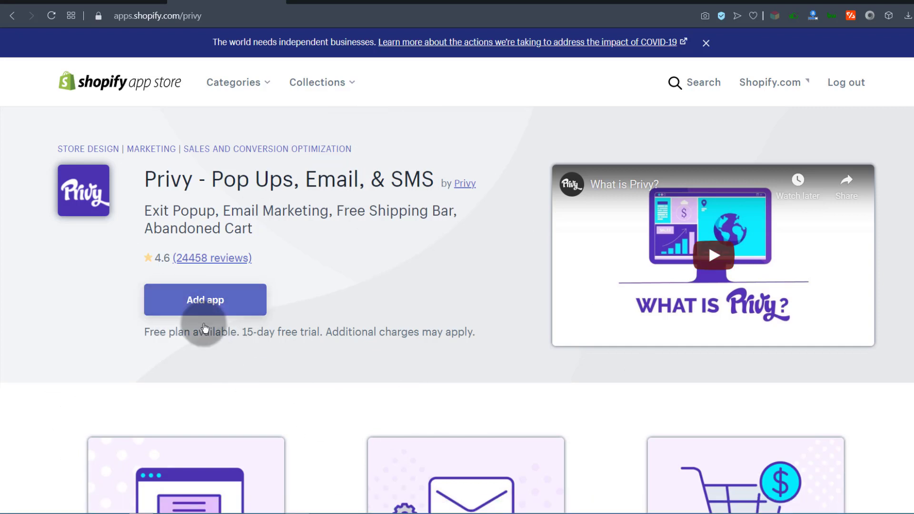
Start adding Privy, review its requested permissions, then go to the empty Orders page
{"action": "left_click", "coordinate": [180, 301]}
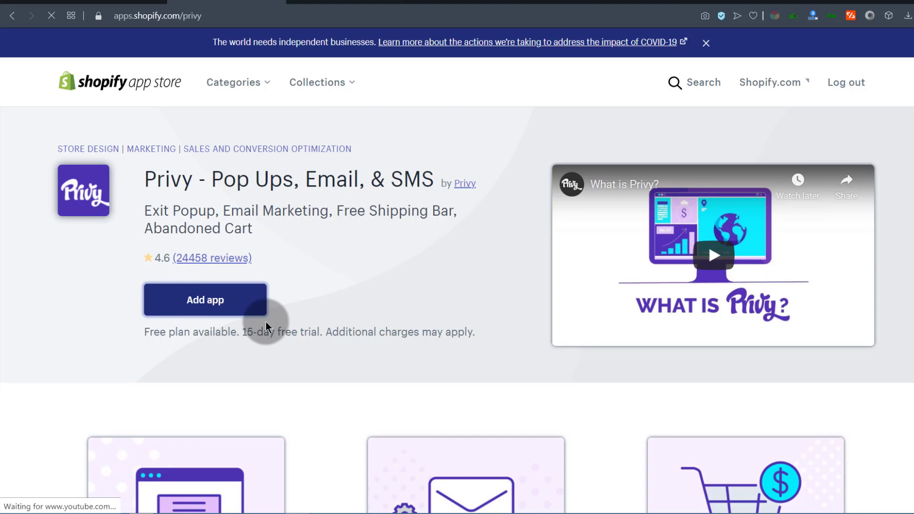
{"action": "scroll", "coordinate": [490, 304], "scroll_direction": "down", "scroll_amount": 5}
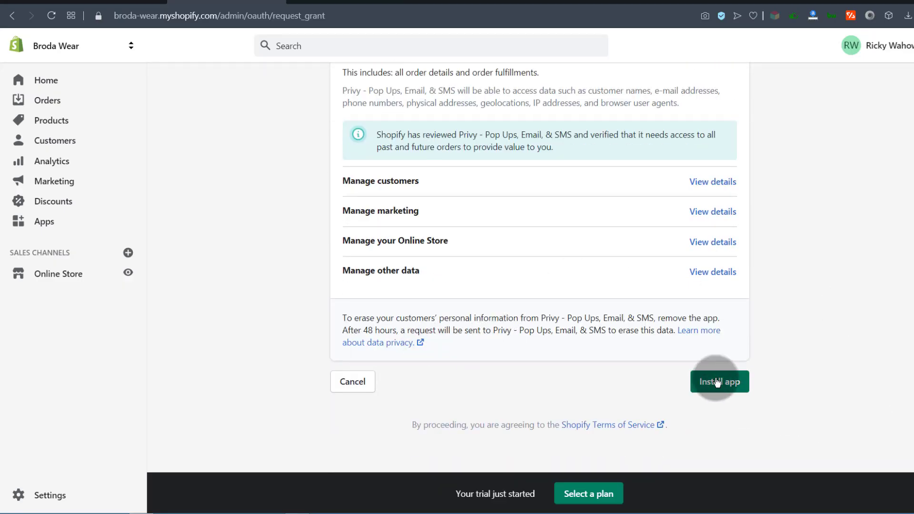
{"action": "scroll", "coordinate": [348, 377], "scroll_direction": "up", "scroll_amount": 6}
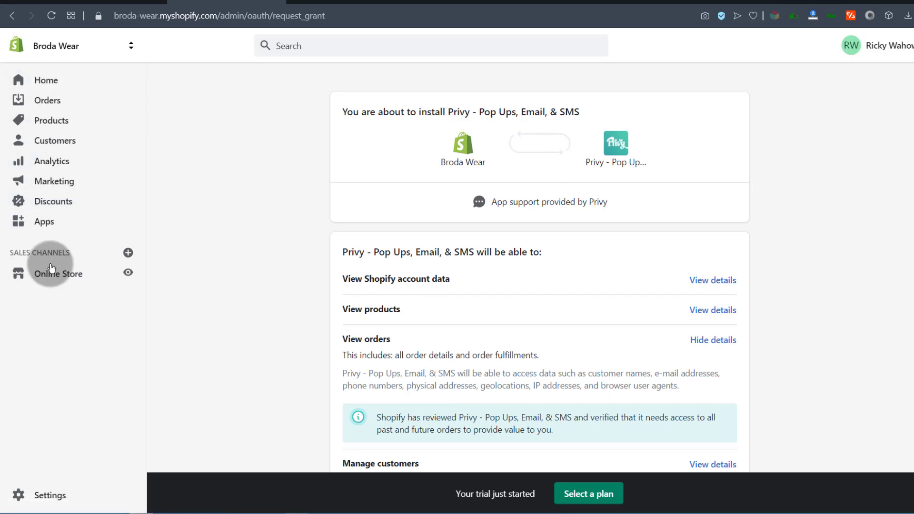
{"action": "left_click", "coordinate": [43, 100]}
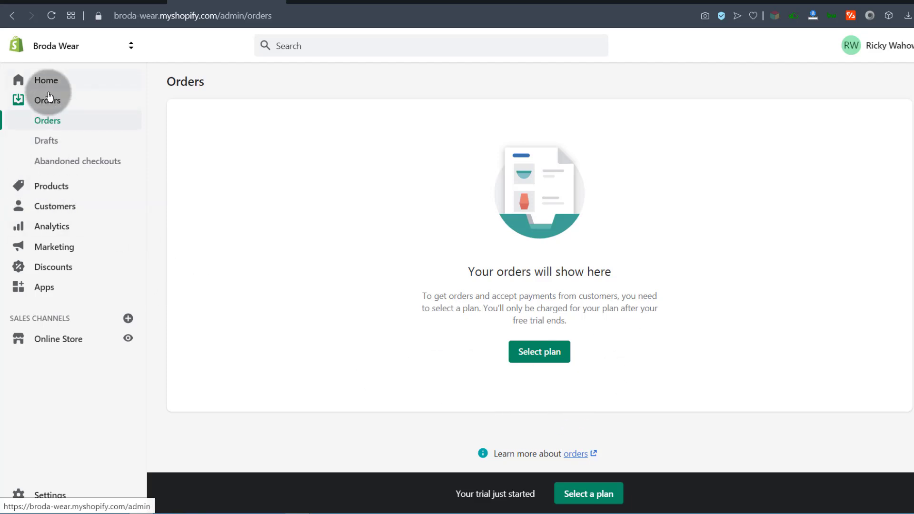
Show the store's Abandoned checkouts list from the Orders section of the sidebar
{"action": "left_click", "coordinate": [57, 164]}
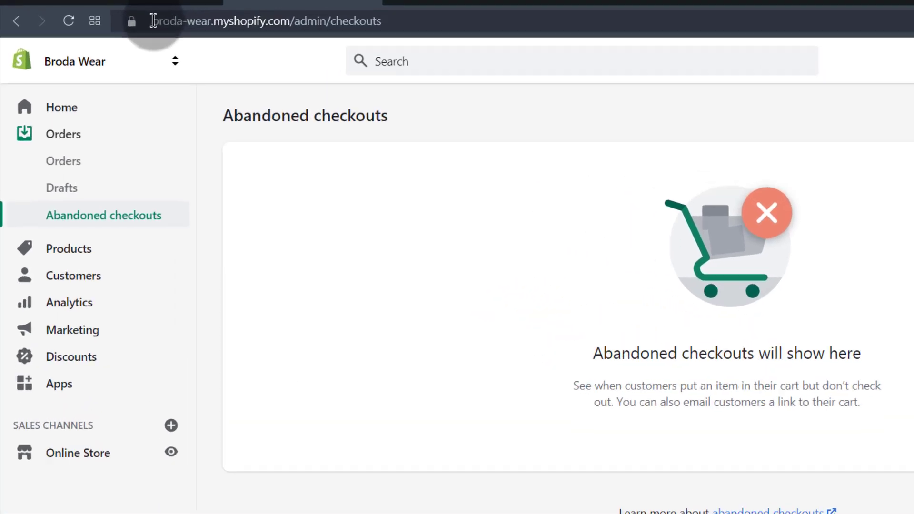
{"action": "left_click_drag", "start_coordinate": [154, 21], "coordinate": [331, 10]}
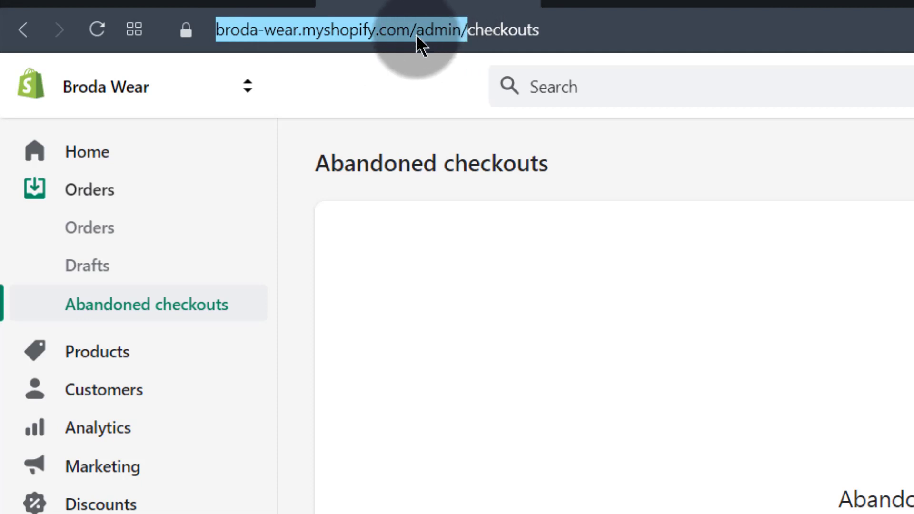
{"action": "left_click", "coordinate": [372, 32]}
{"action": "right_click", "coordinate": [372, 32]}
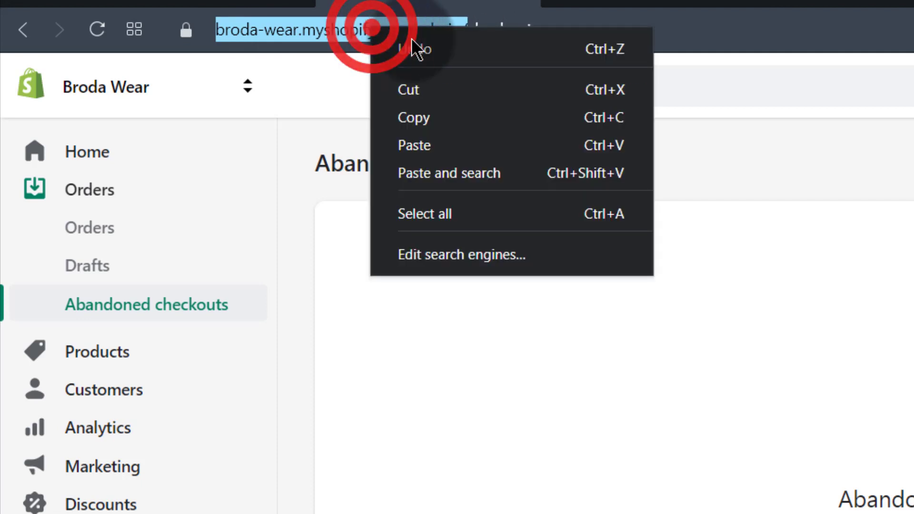
{"action": "left_click", "coordinate": [433, 116]}
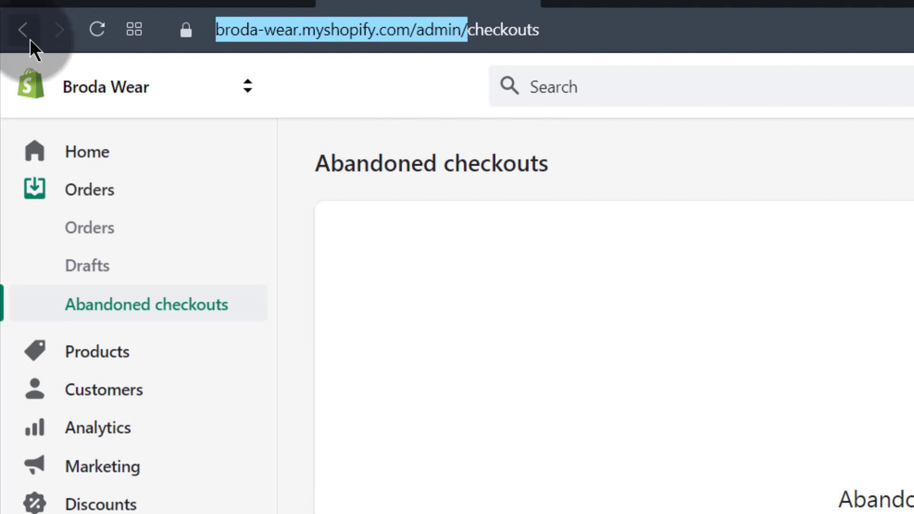
{"action": "right_click", "coordinate": [48, 4]}
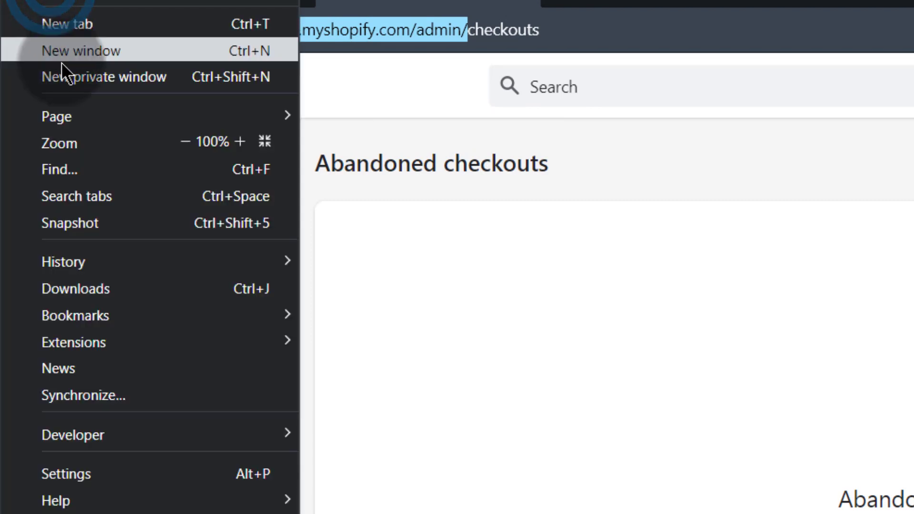
In a new Opera private window, paste and load the copied admin address, highlighting the broda-wear store name
{"action": "left_click", "coordinate": [72, 81]}
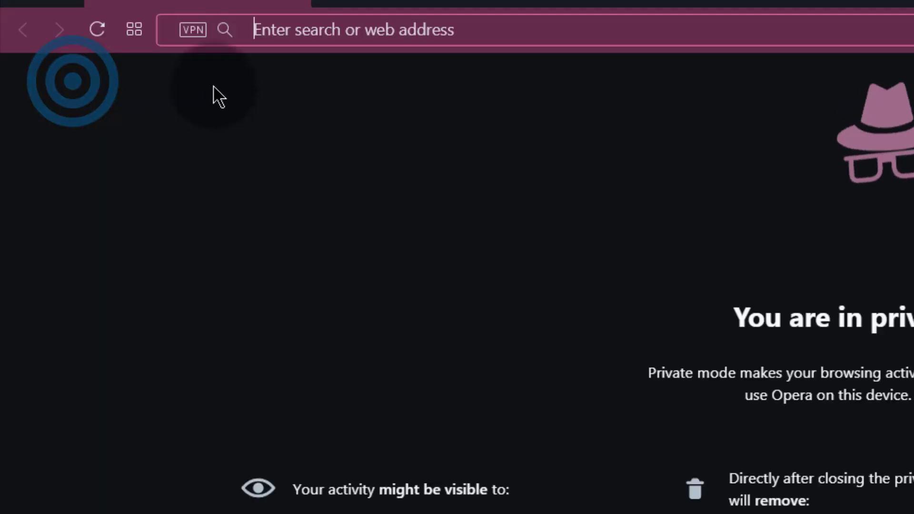
{"action": "right_click", "coordinate": [271, 28]}
{"action": "left_click", "coordinate": [397, 167]}
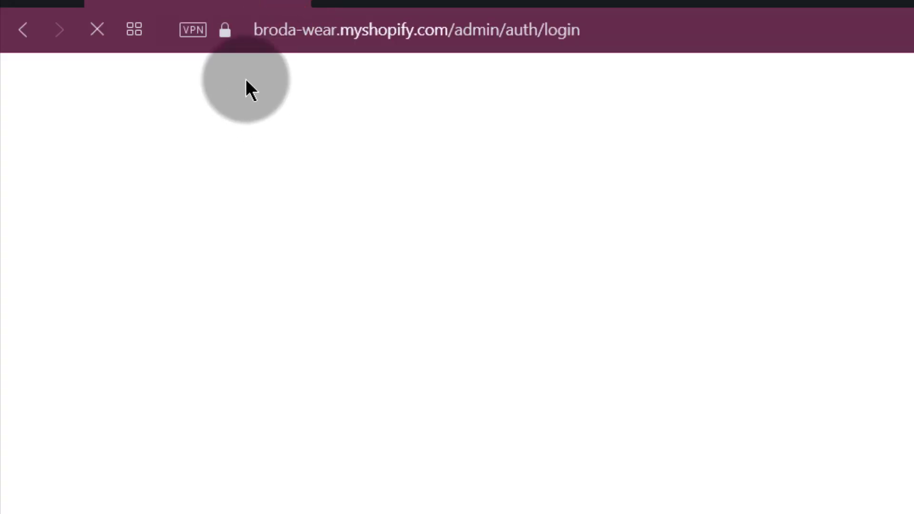
{"action": "left_click_drag", "start_coordinate": [254, 30], "coordinate": [337, 30]}
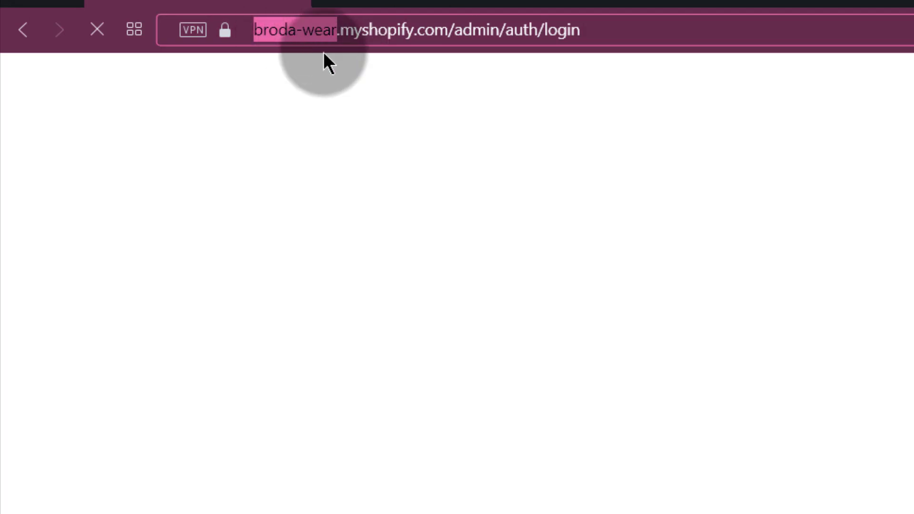